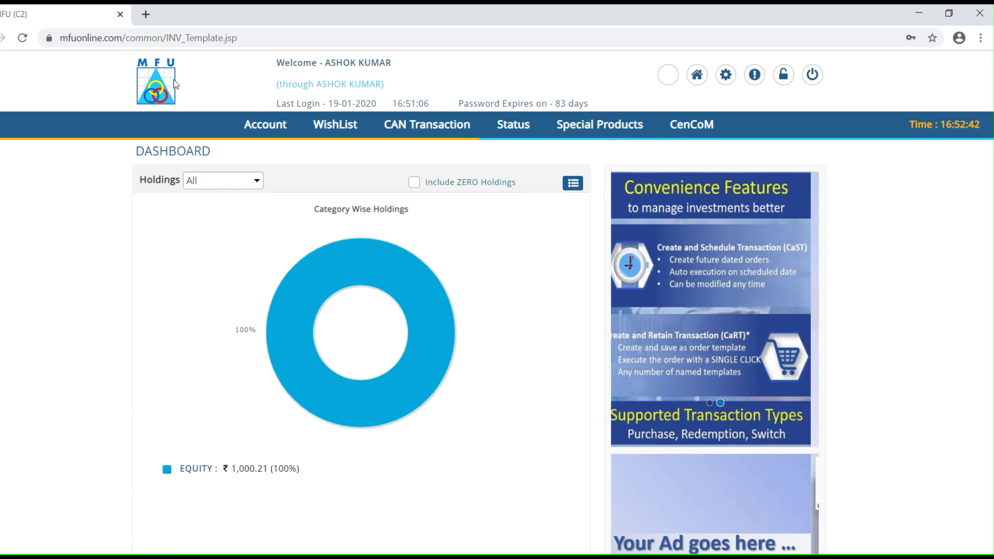
Start a special product order with product type SIP with Insurance and transaction type SIP, and submit the selection.
click(611, 134)
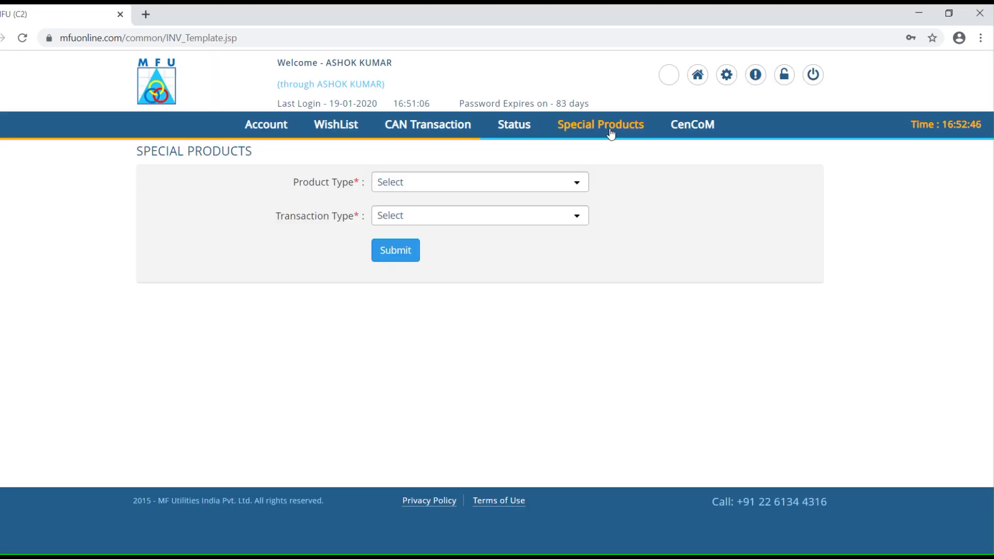
click(548, 189)
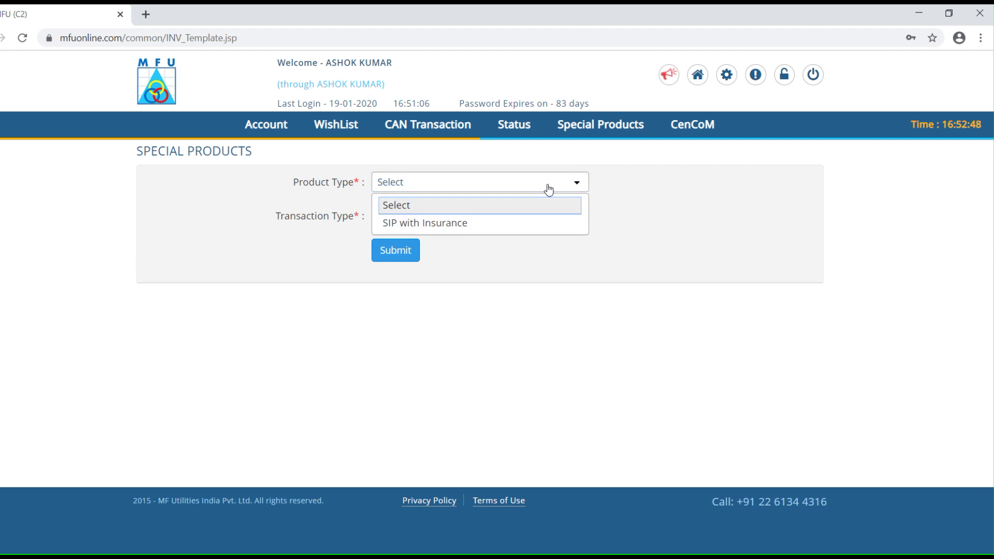
click(485, 224)
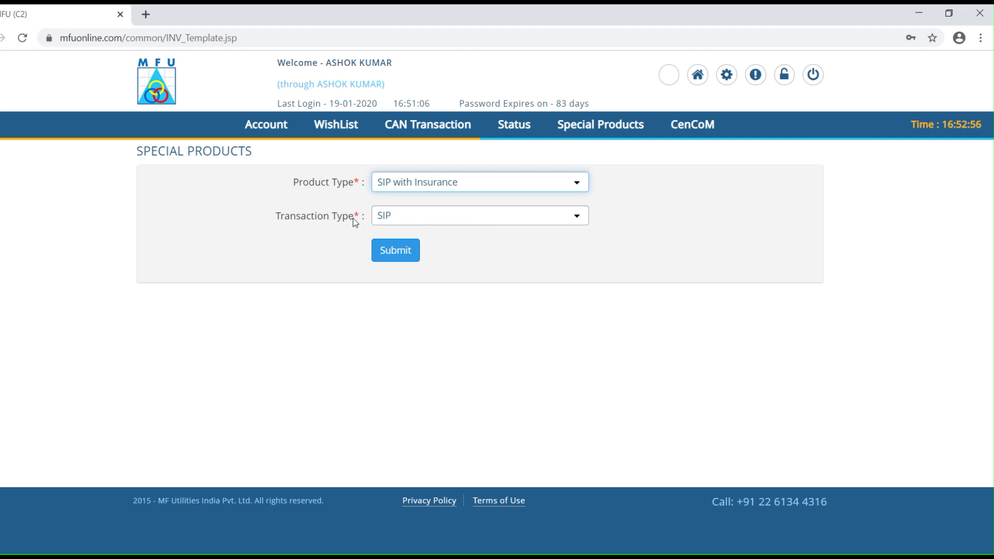
click(460, 224)
click(463, 225)
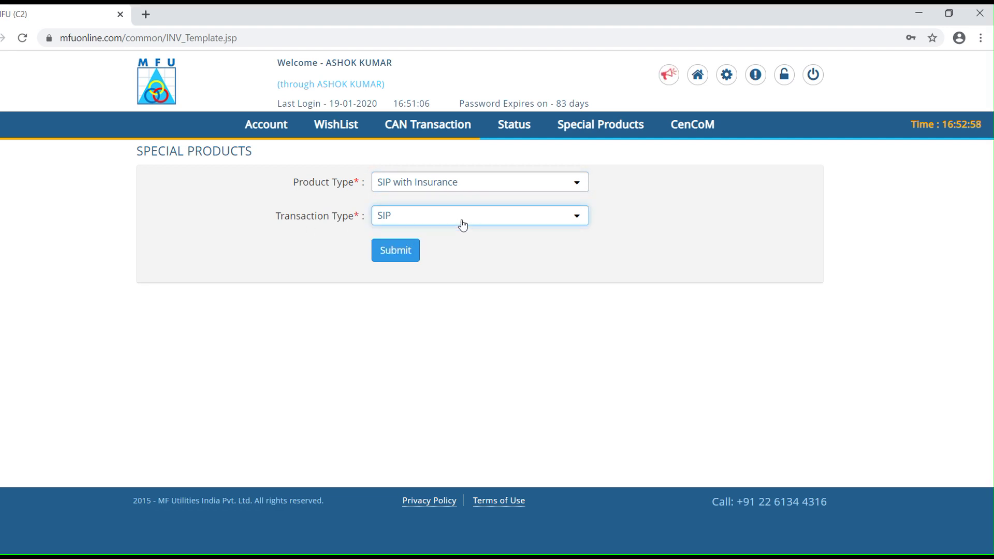
click(401, 254)
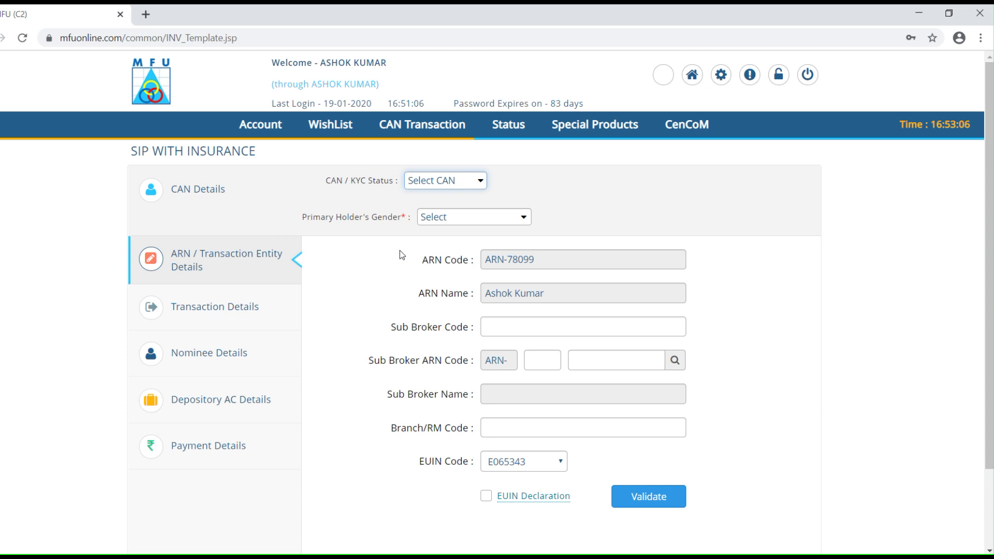
Select the first listed CAN for the order and set the primary holder's gender to Male.
click(438, 185)
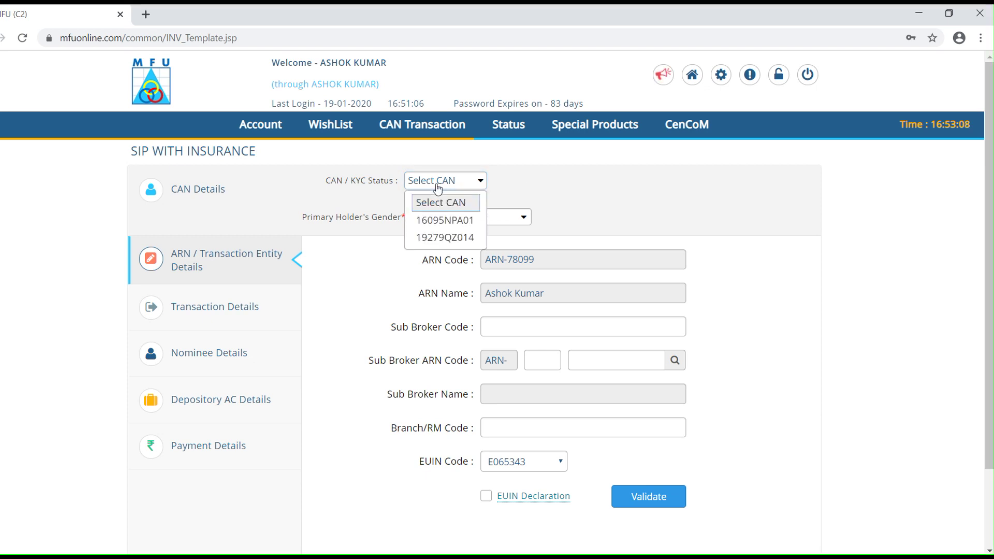
click(449, 219)
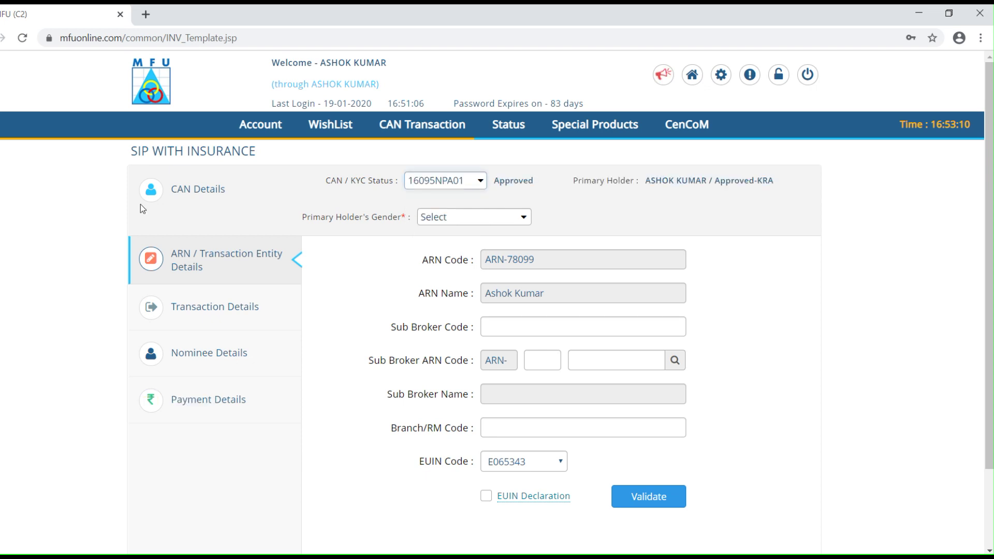
click(509, 222)
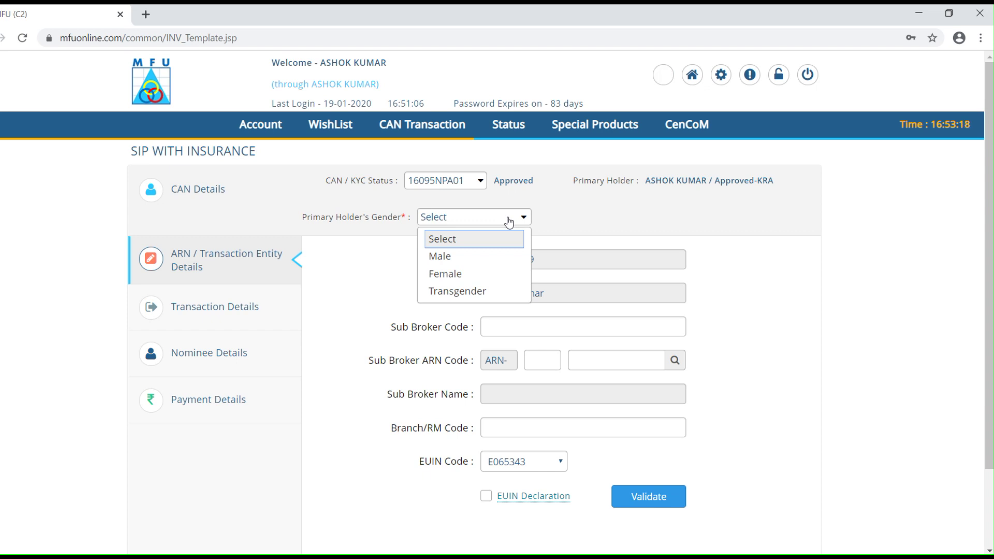
click(480, 259)
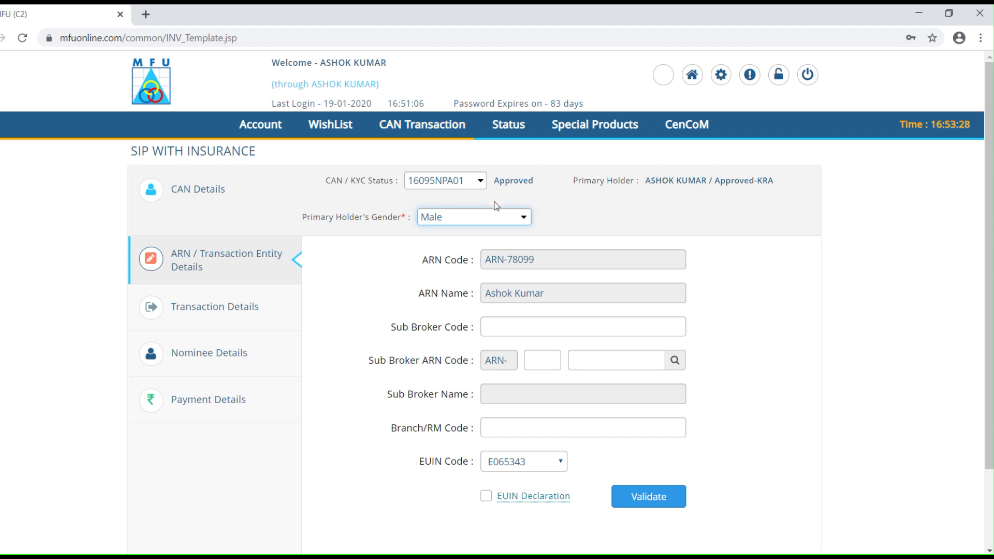
In the transaction details, choose ADITYABIRLASUNLIFE as the fund name and New as the folio number.
click(228, 313)
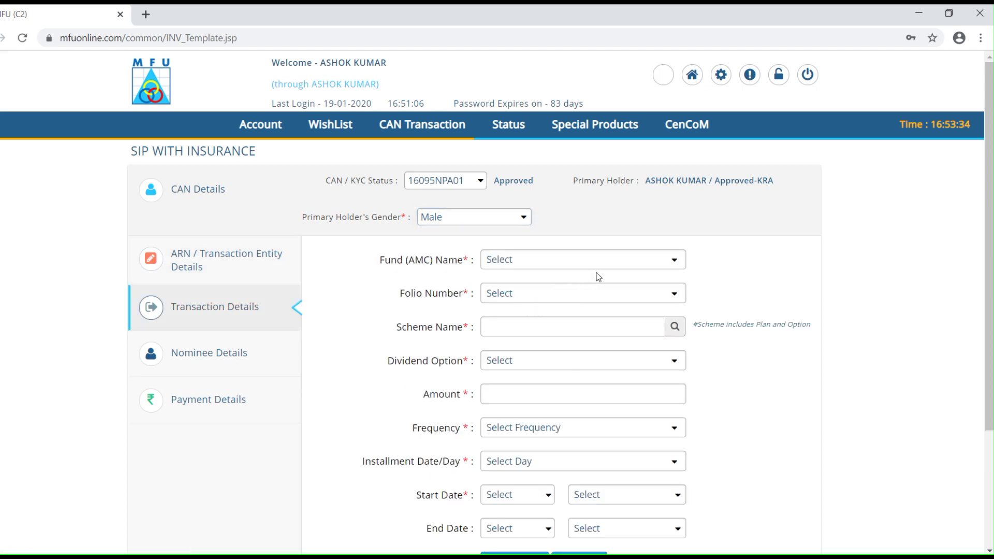
click(612, 266)
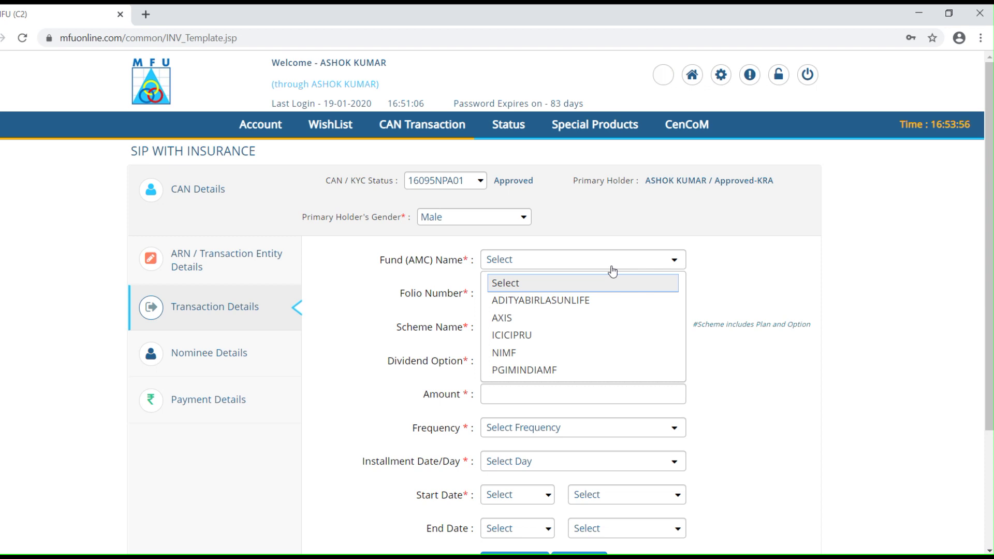
click(566, 300)
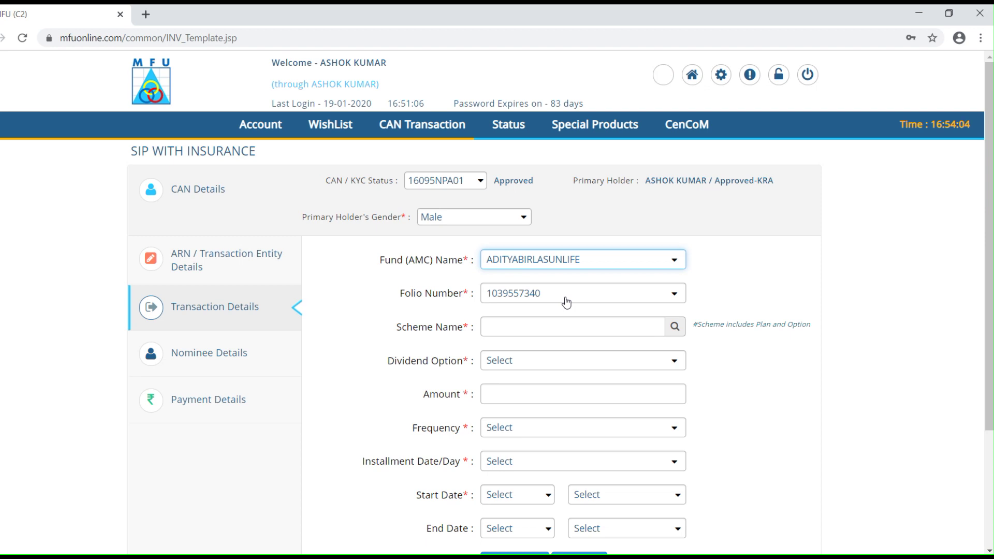
click(638, 303)
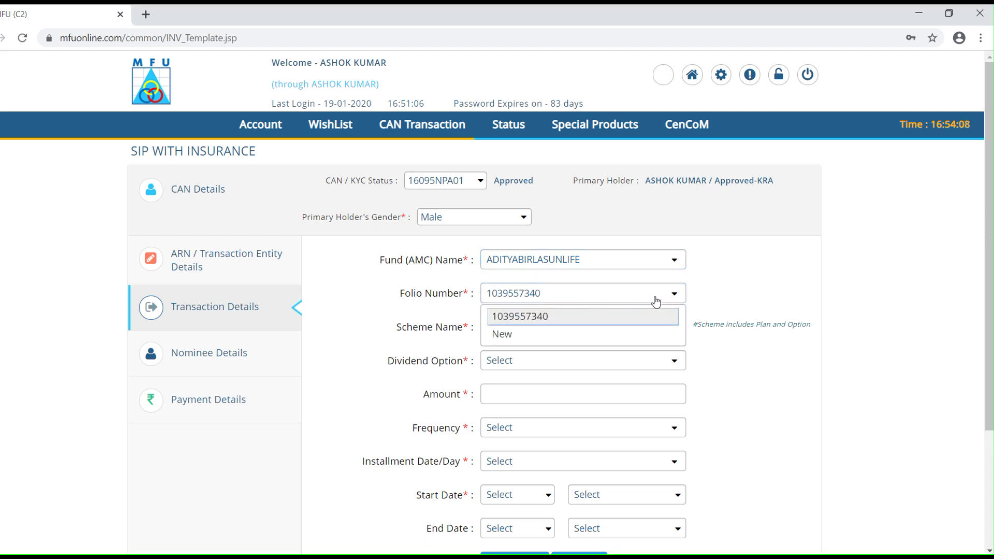
click(600, 340)
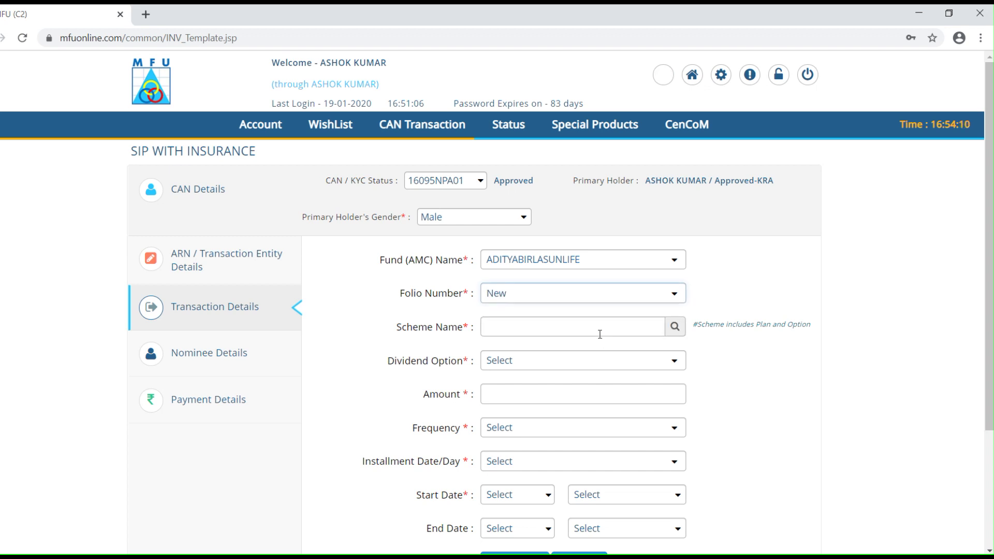
Switch the folio number to the existing folio and return it to New.
click(615, 303)
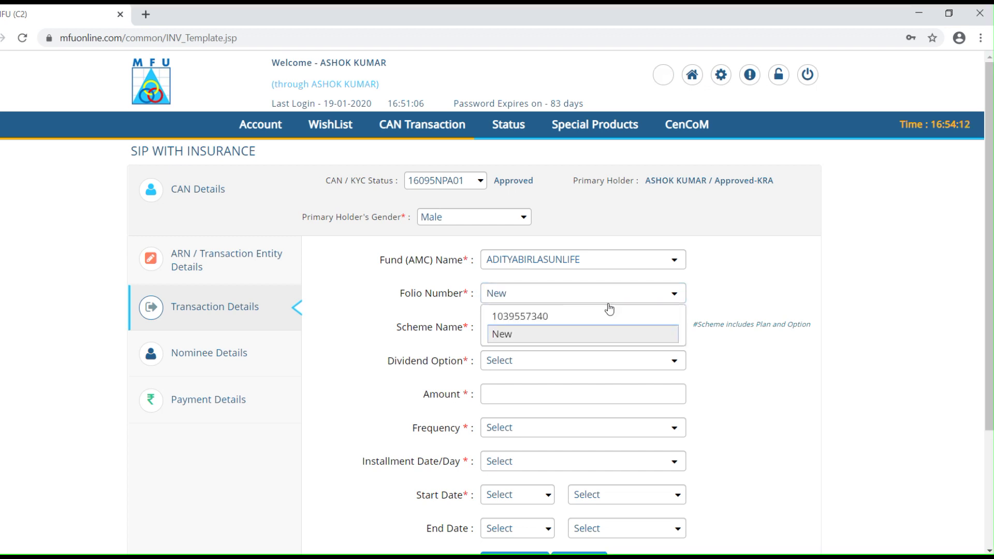
click(591, 316)
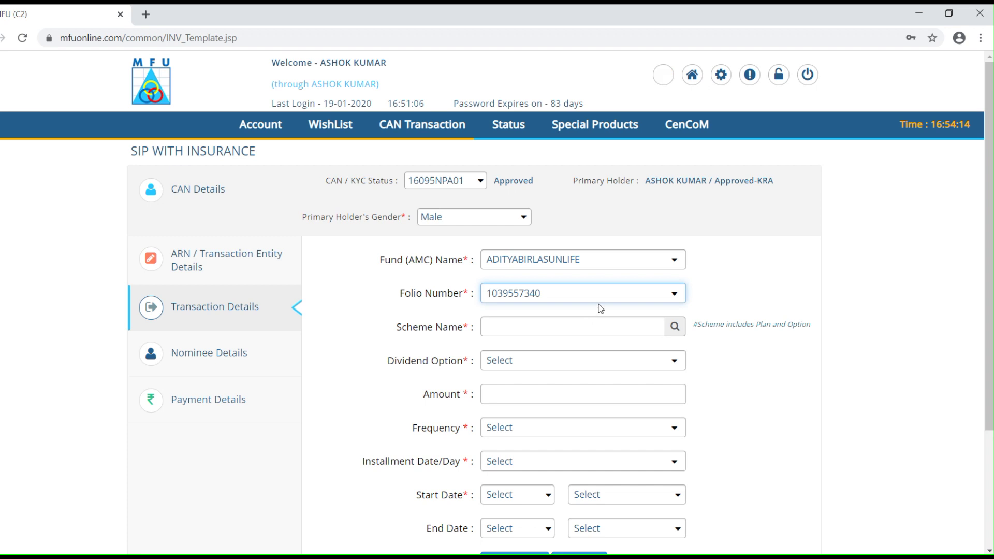
click(617, 298)
click(573, 340)
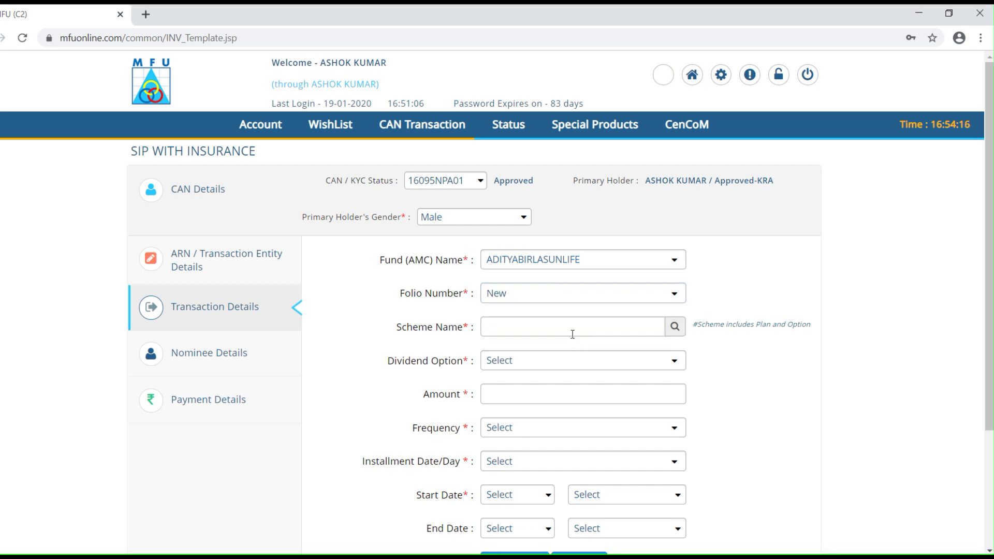
Search the scheme name for "front" and choose Aditya Birla Sun Life Frontline Equity Fund -Growth-Regular Plan.
click(566, 328)
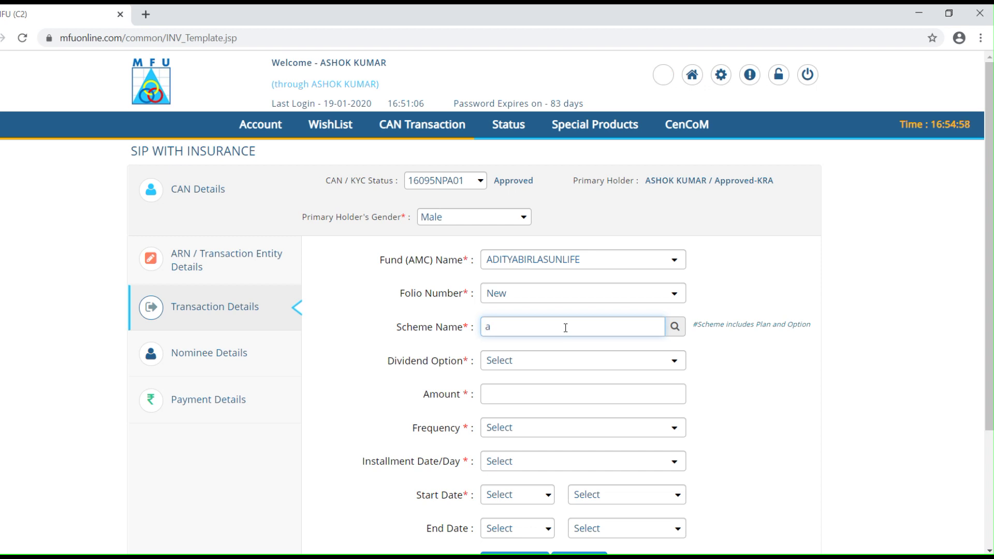
text(front)
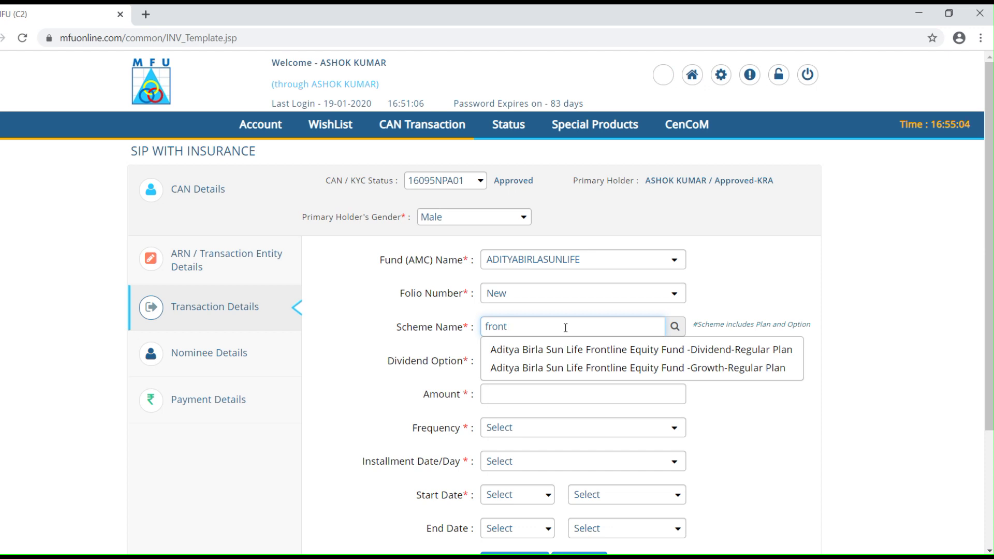
click(600, 369)
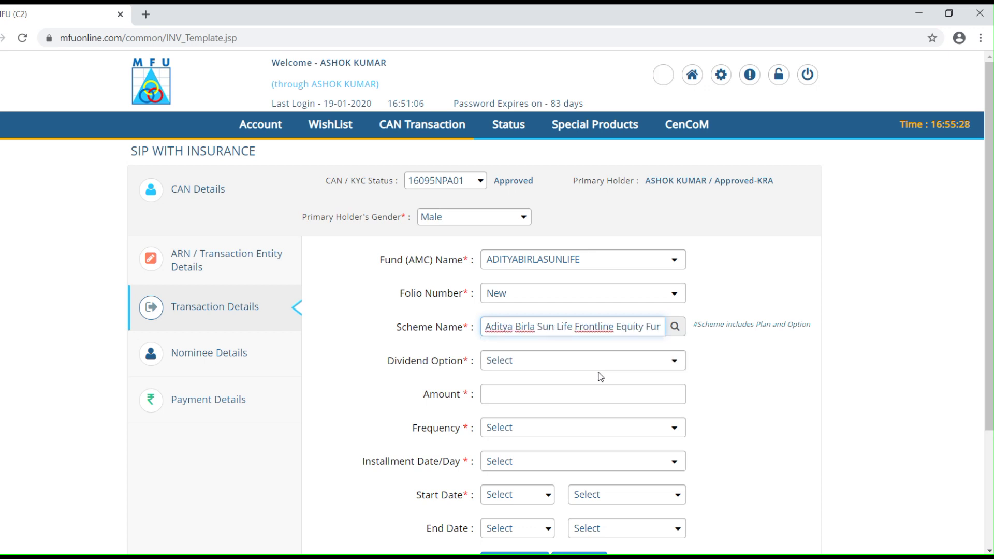
key(Tab)
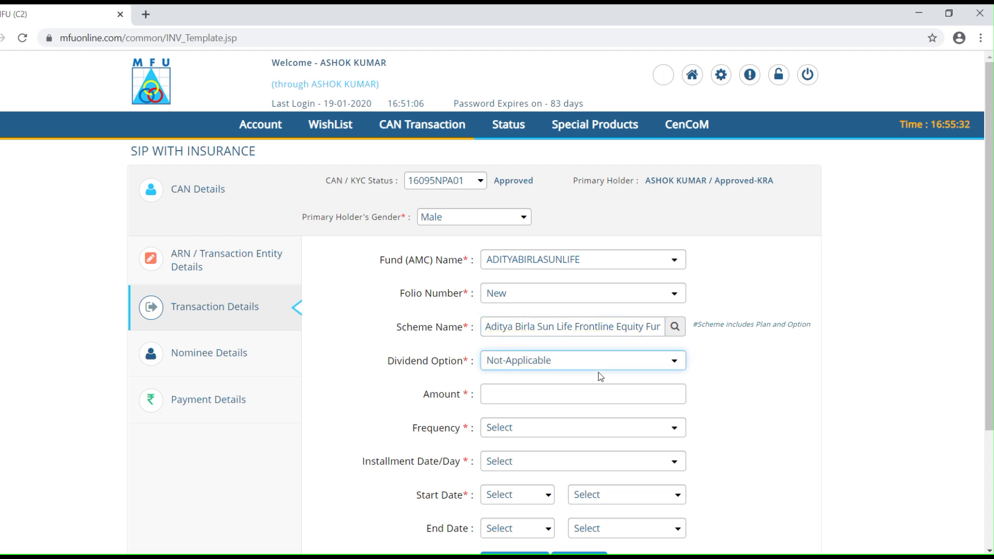
Set the SIP amount to 15000 and the frequency to Monthly.
text(1)
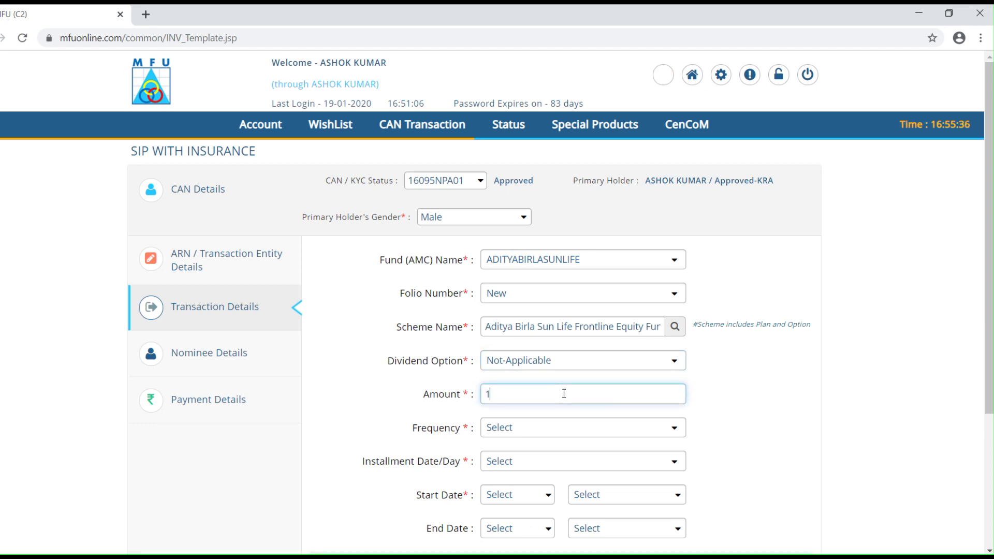
text(5000)
click(560, 430)
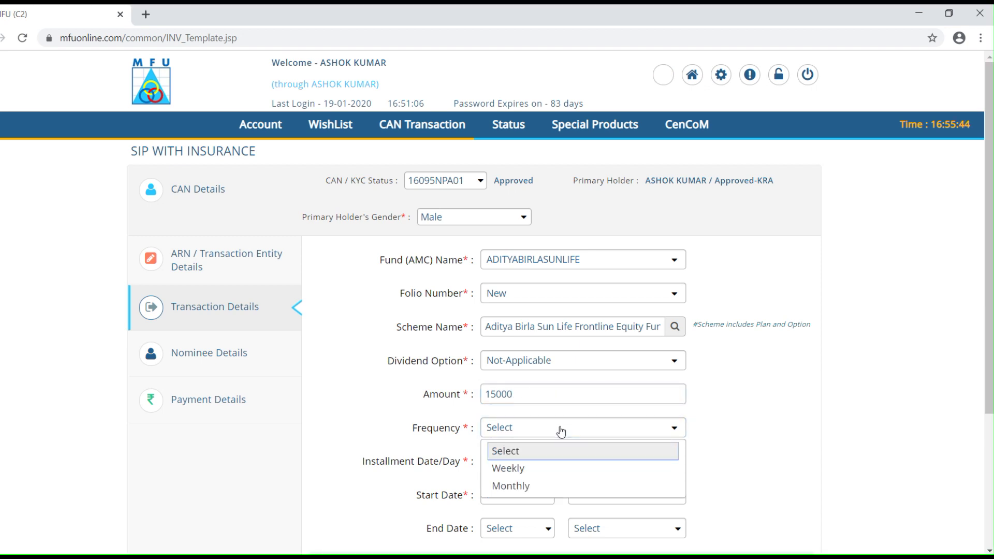
click(541, 488)
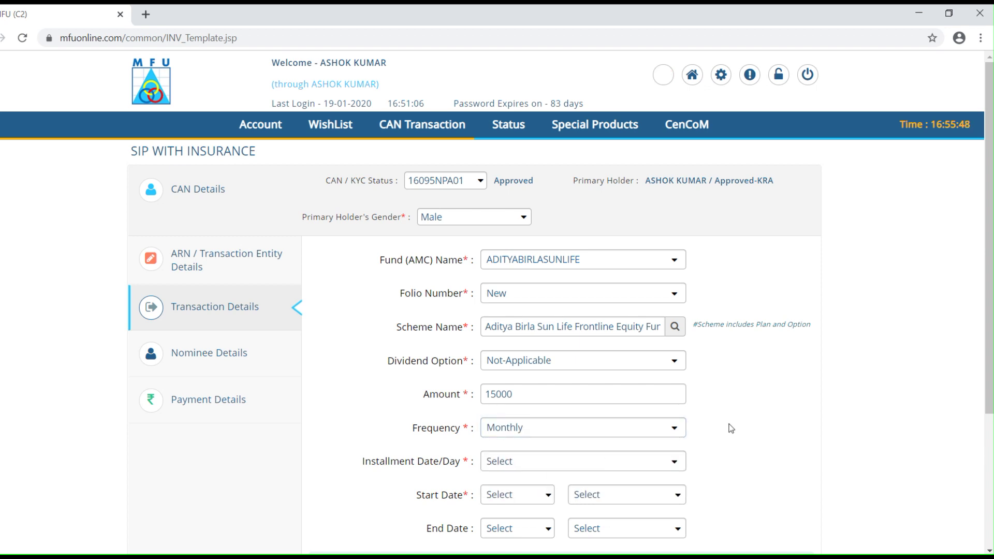
Set the monthly installment date to 9.
scroll(731, 429, down, 4)
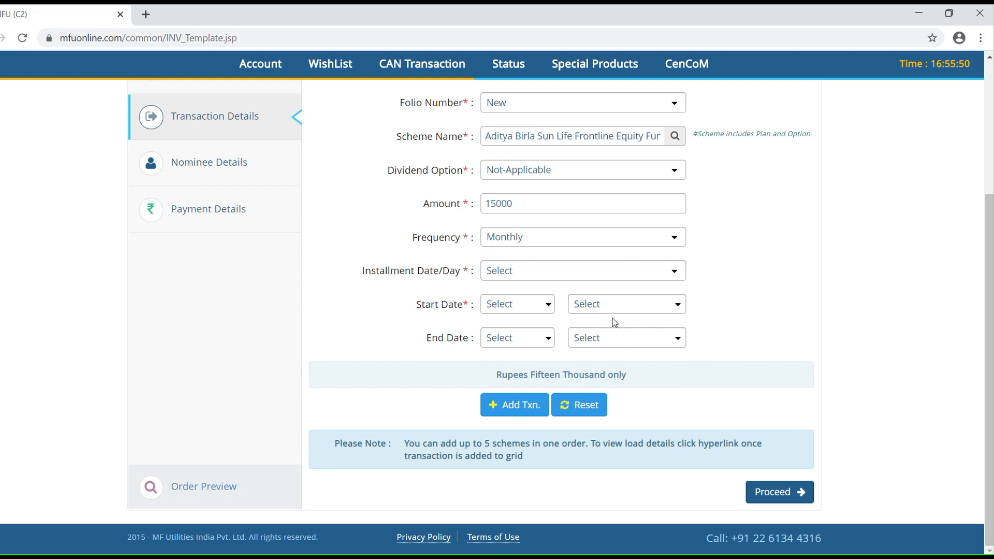
click(603, 278)
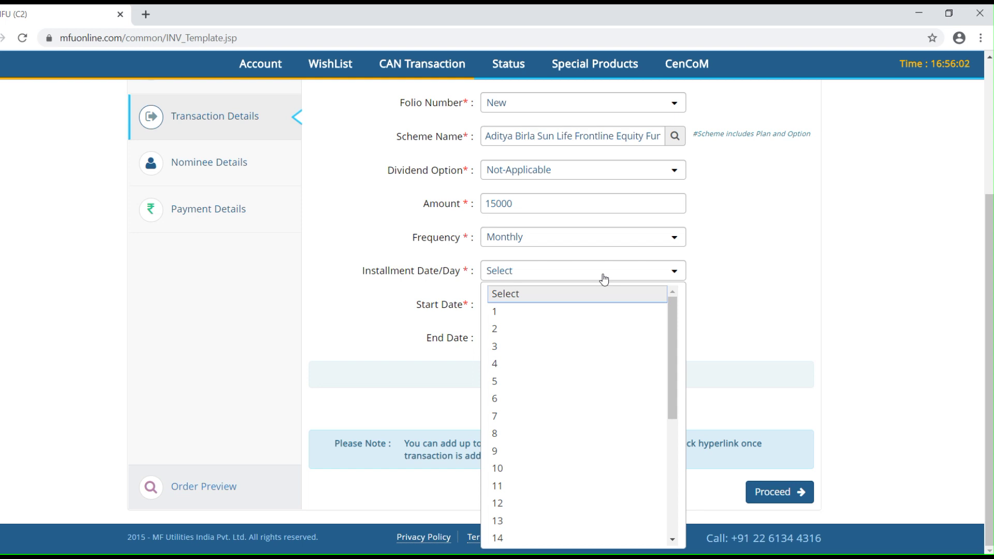
click(509, 453)
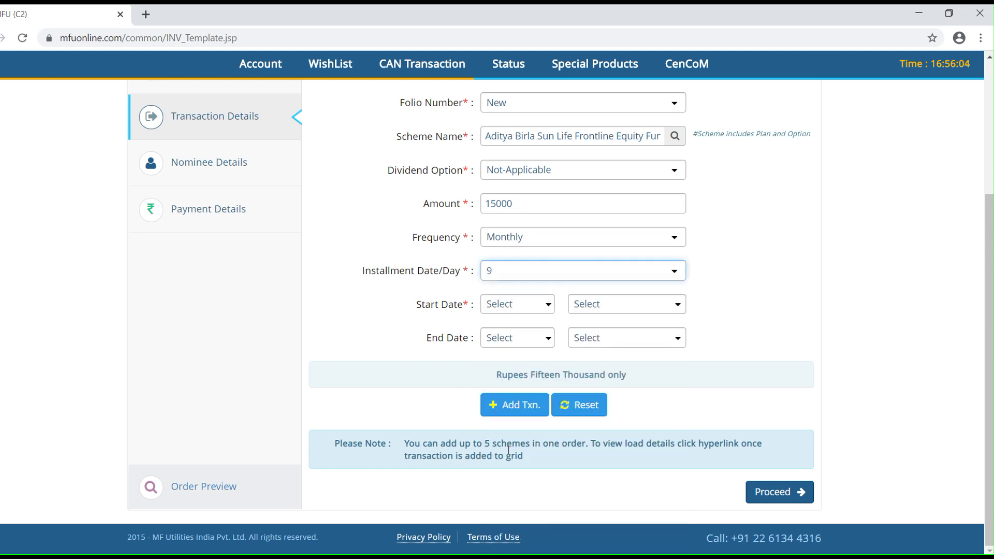
Change the installment date to 2 and set it back to 9.
click(628, 276)
click(555, 327)
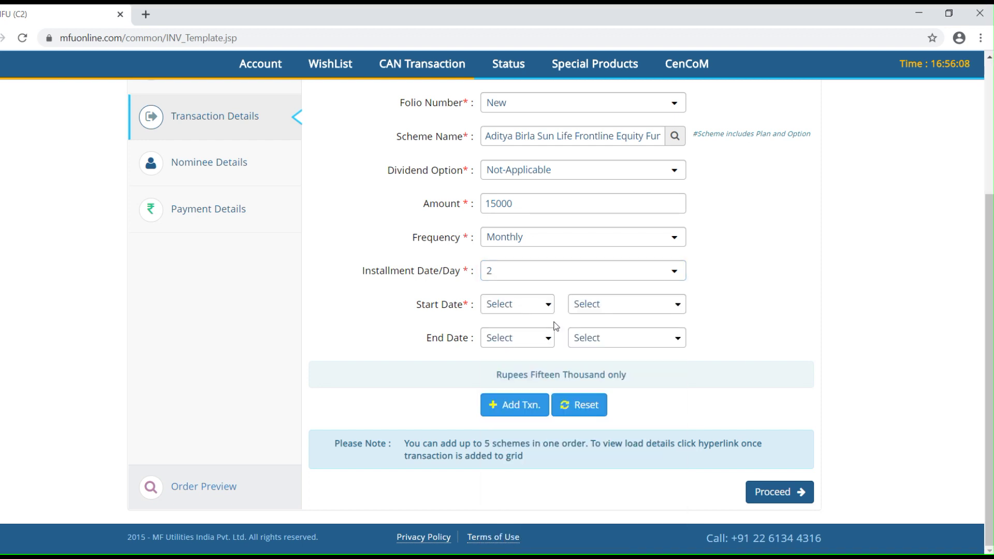
click(596, 278)
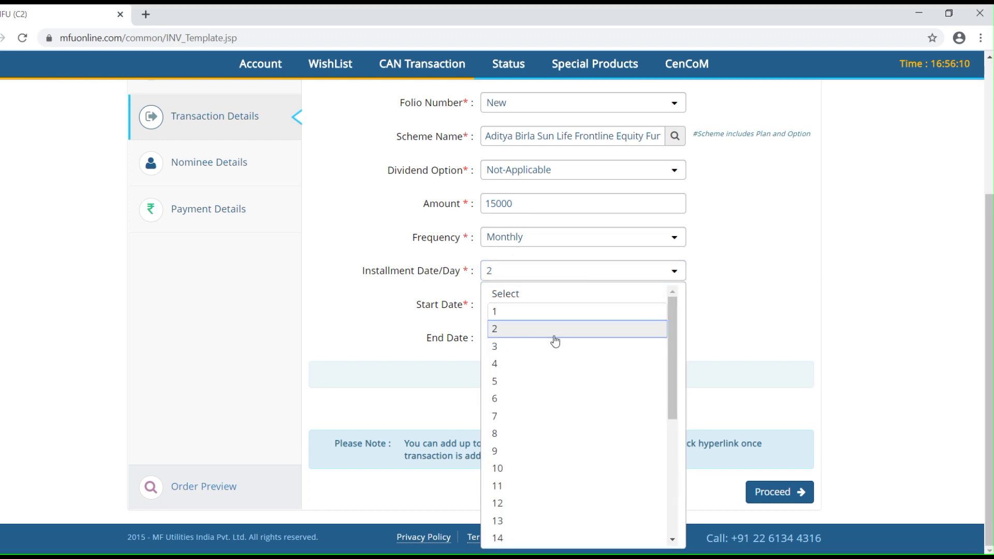
click(497, 451)
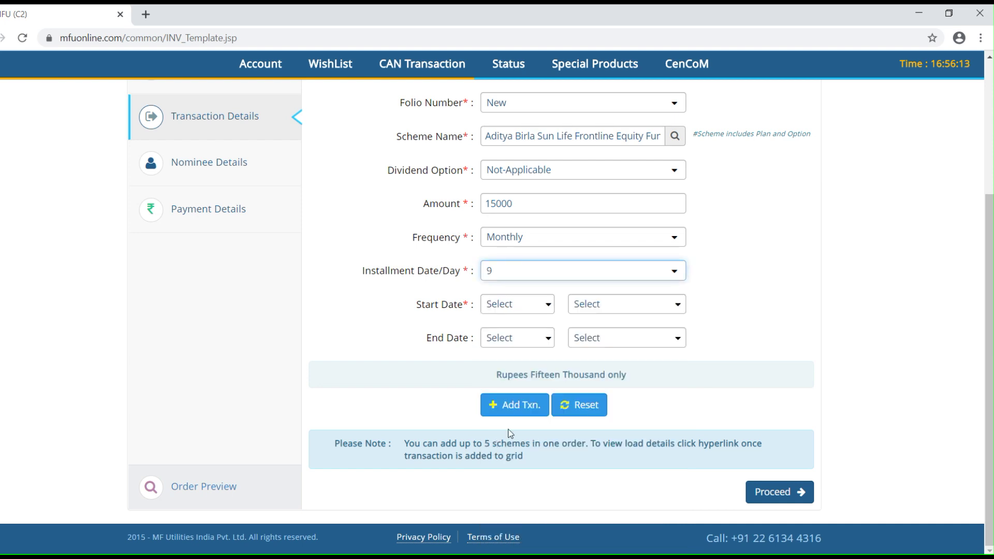
Set the SIP start date to Feb 2020.
click(529, 313)
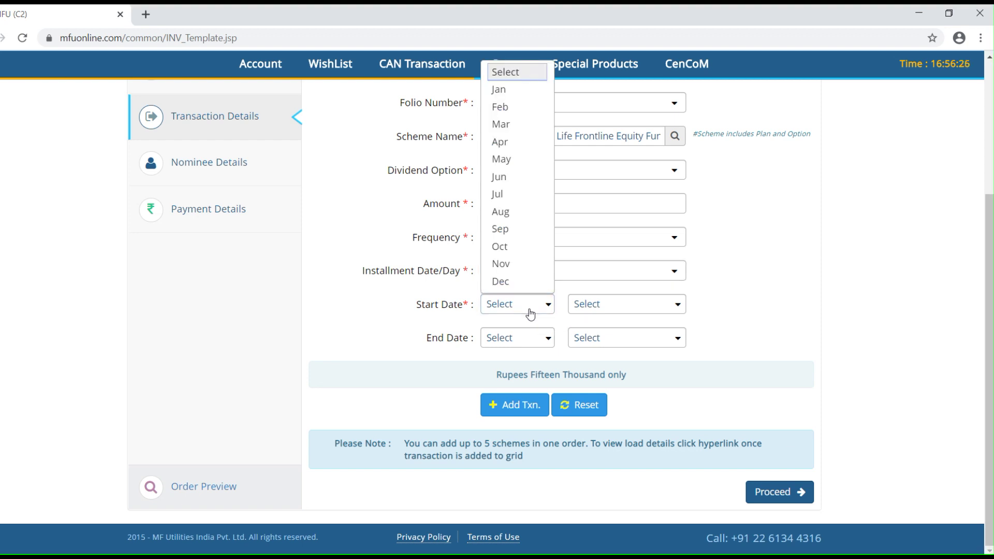
click(515, 107)
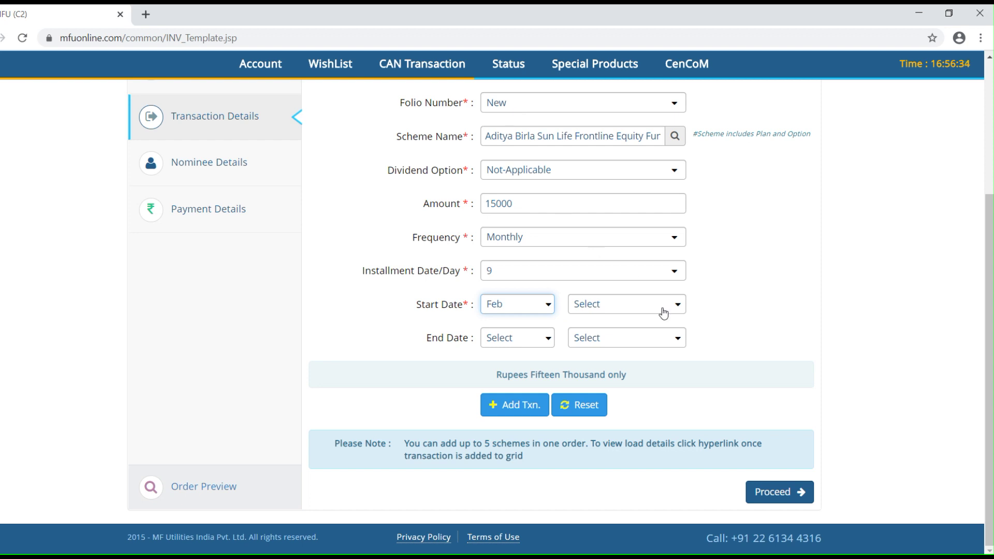
click(614, 308)
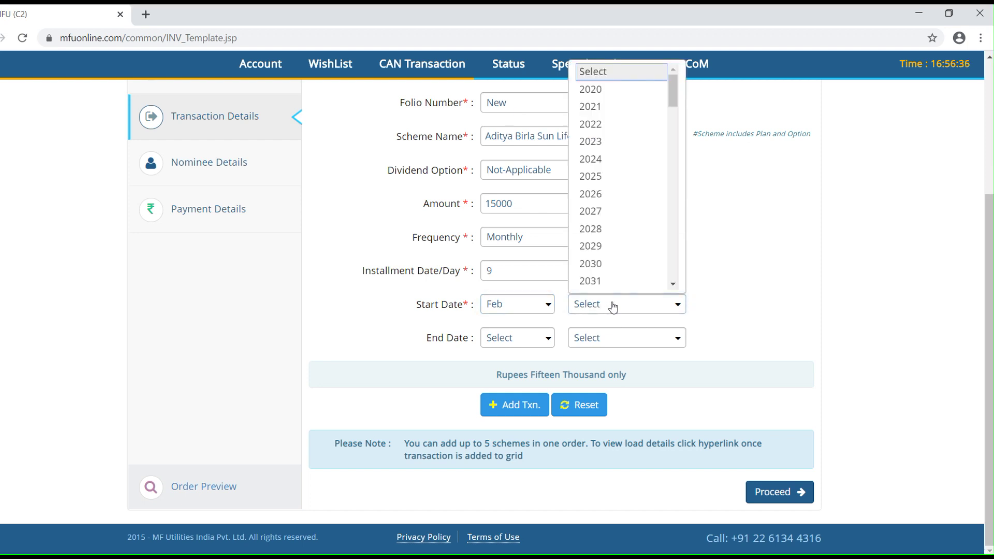
click(615, 90)
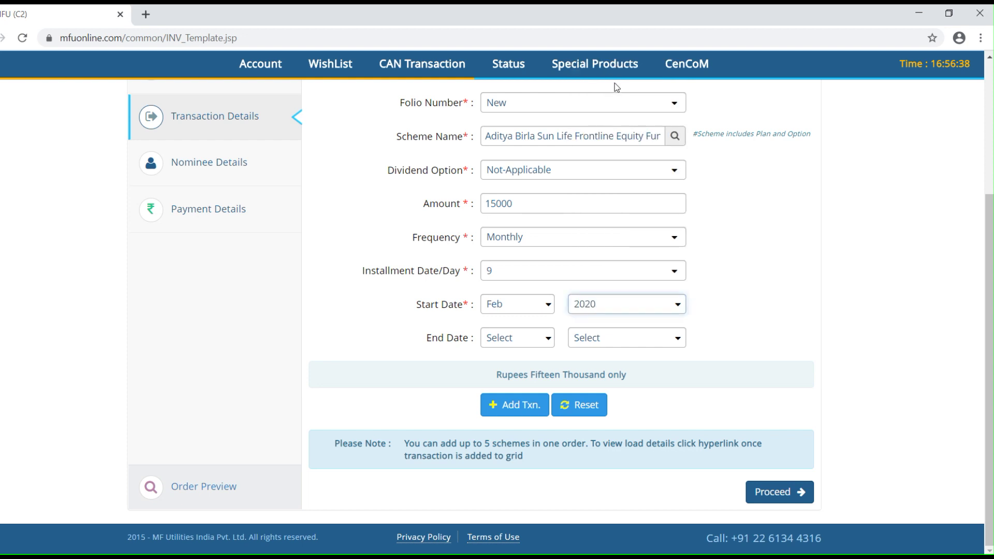
Set the SIP end date to Dec 2033 and add the transaction to the order.
click(525, 344)
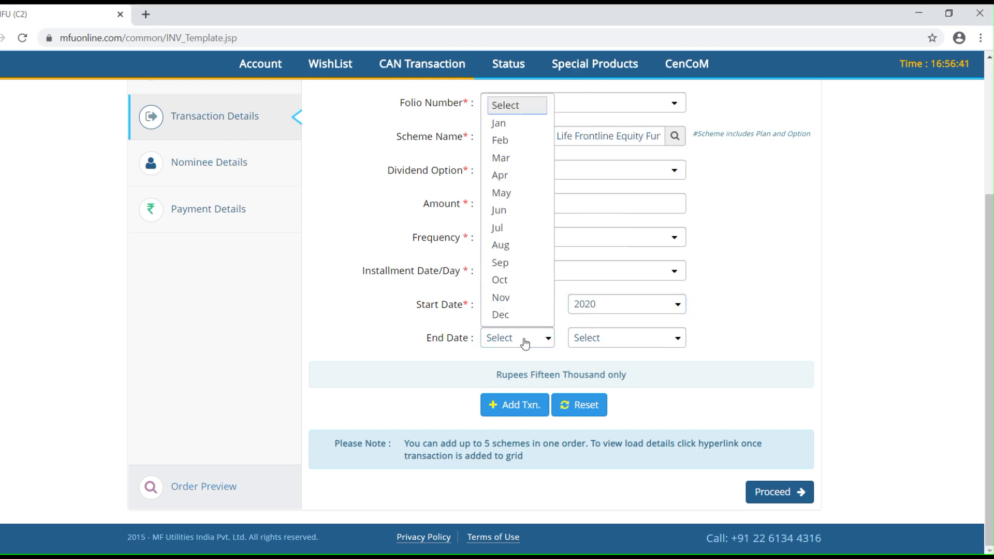
click(509, 315)
click(592, 347)
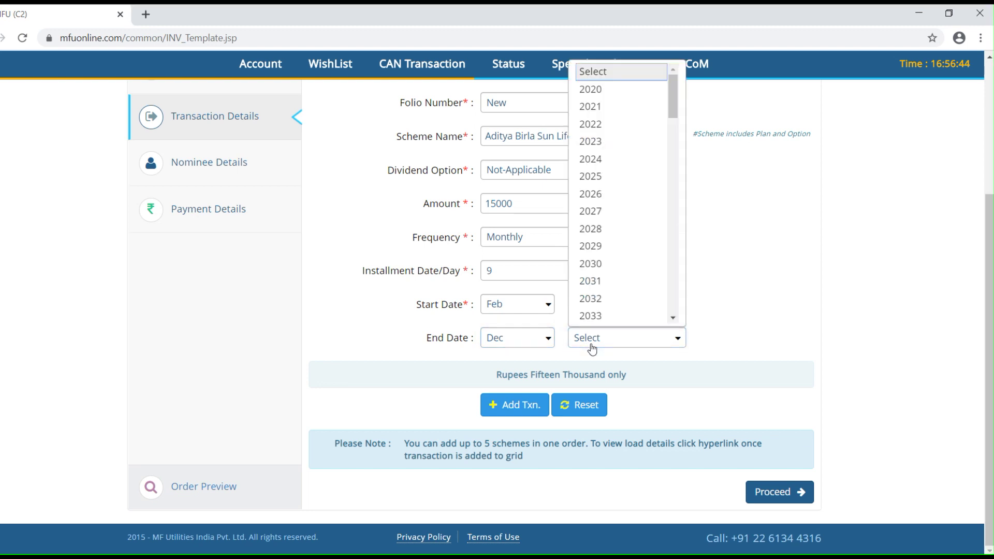
click(591, 316)
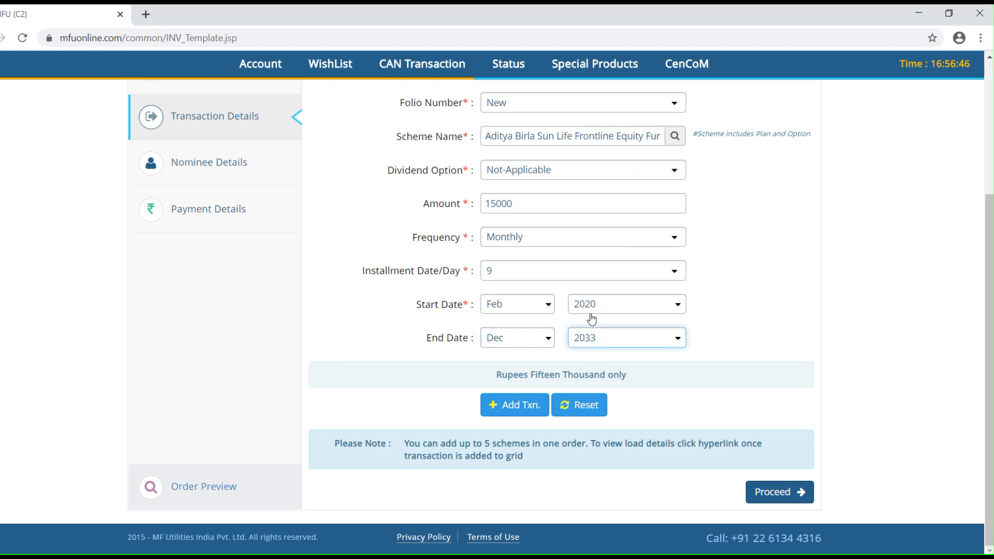
click(514, 418)
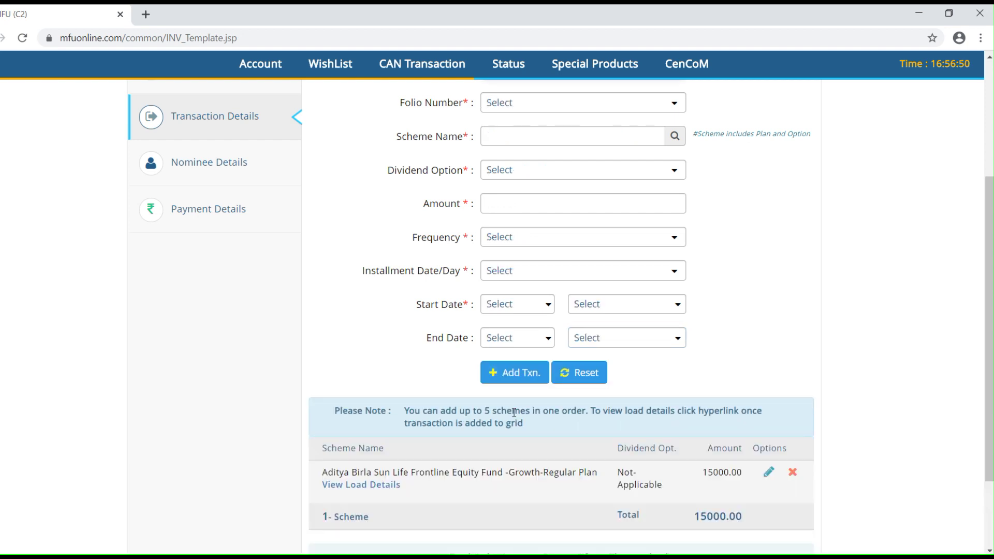
key(alt+Down)
key(Down)
key(Down)
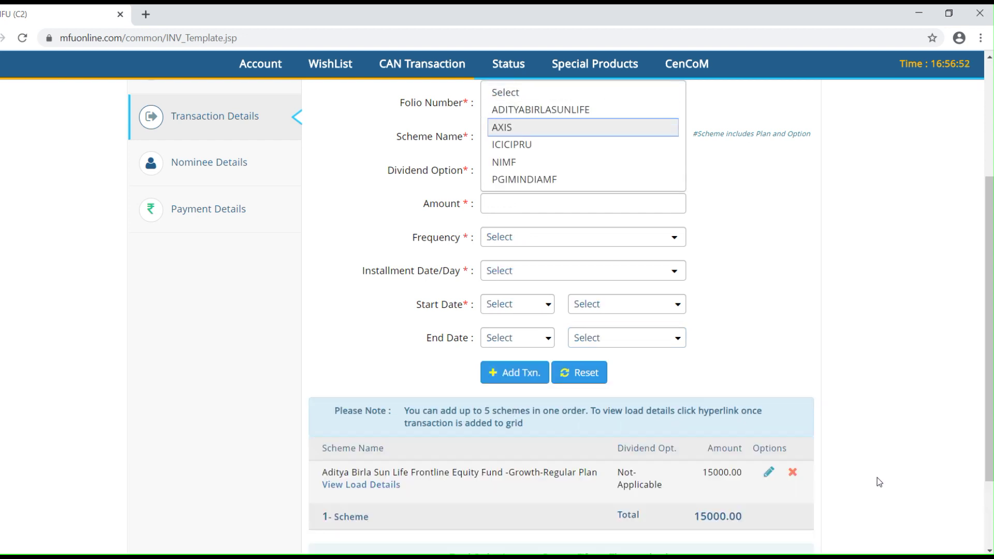
key(Escape)
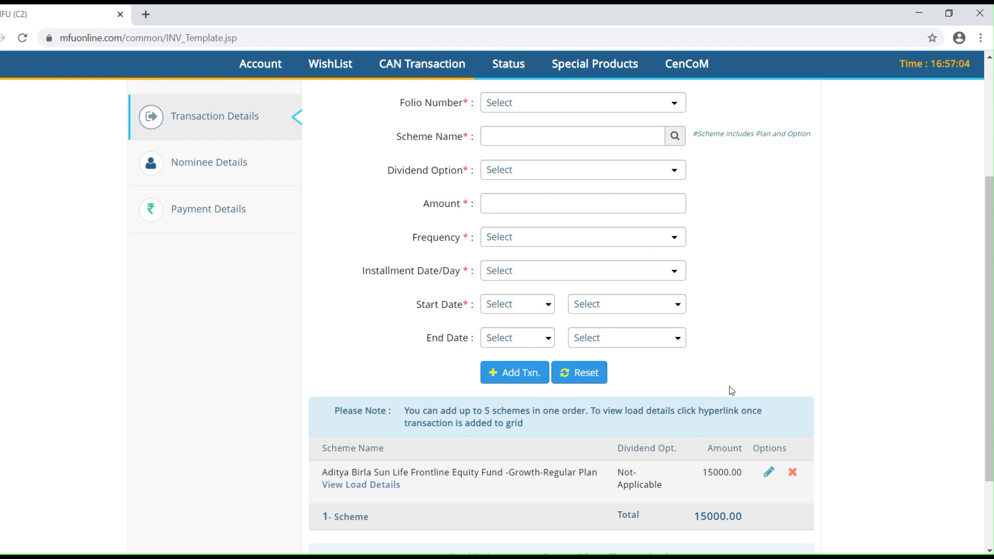
Proceed with the added scheme and accept the existing nominee details to reach the payment details.
scroll(756, 355, down, 2)
scroll(757, 353, down, 2)
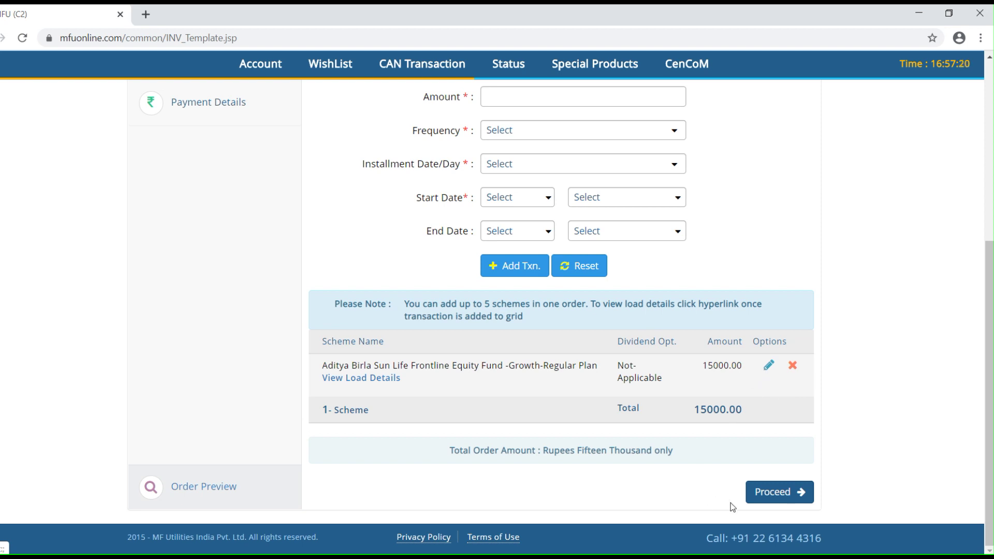
click(779, 500)
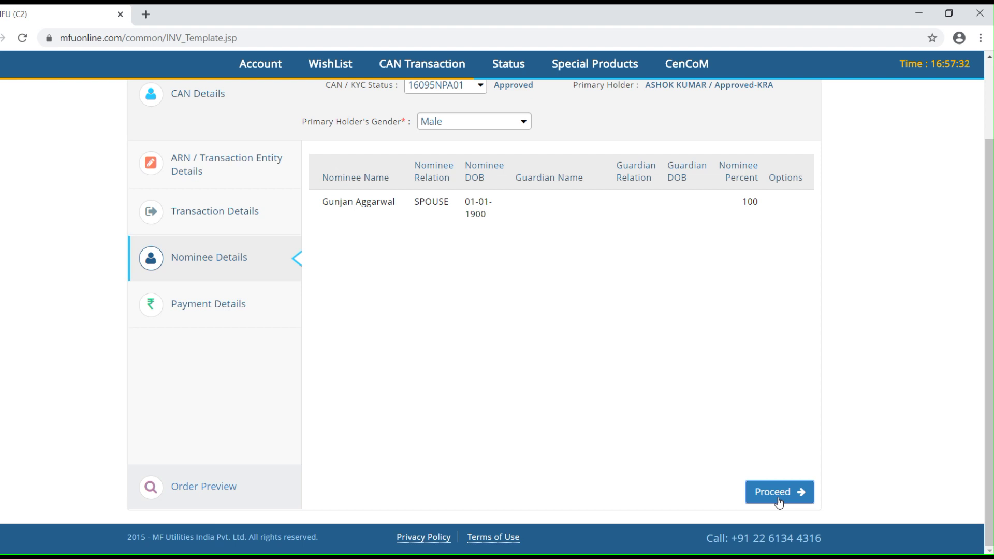
click(779, 501)
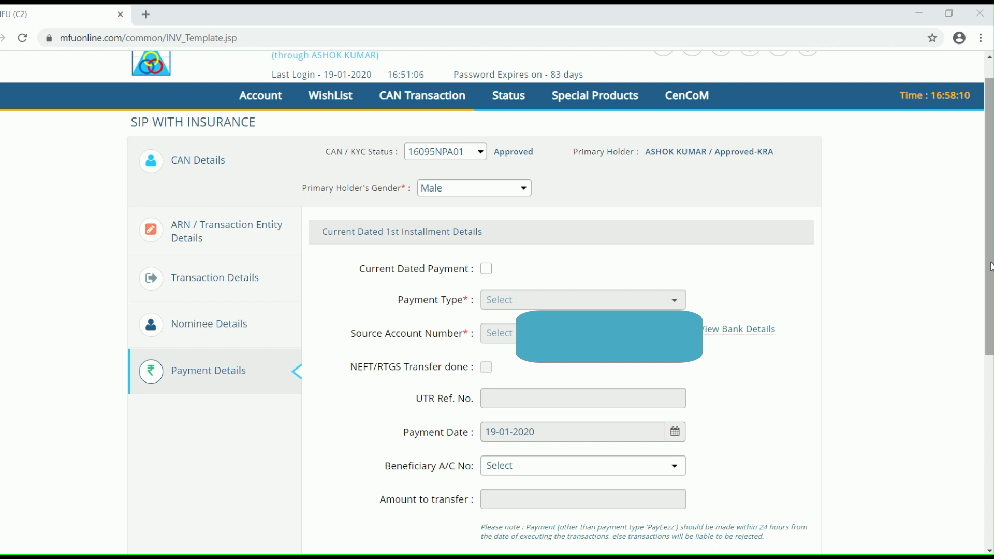
Enable current dated payment for the first installment, using Net Banking with Razorpay as the payment aggregator.
click(486, 269)
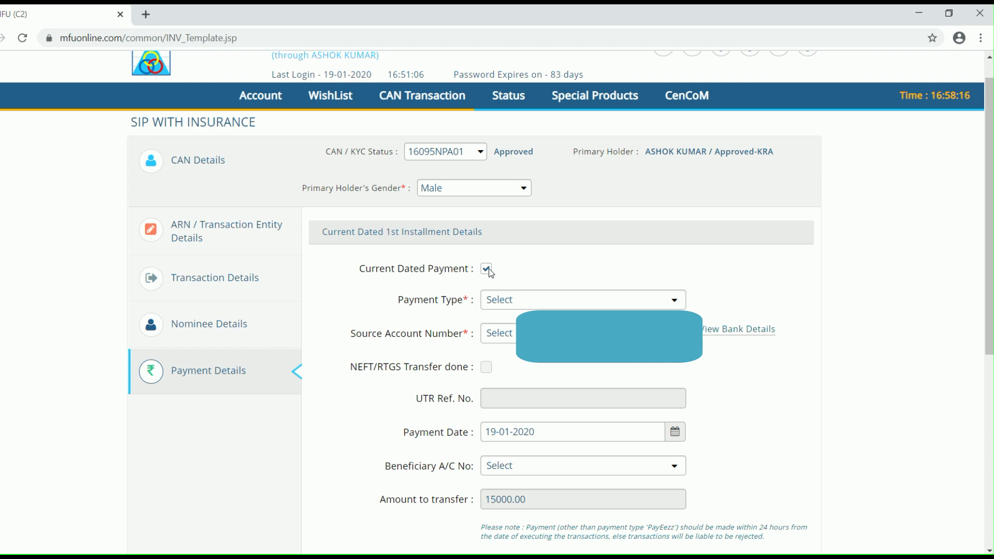
click(559, 306)
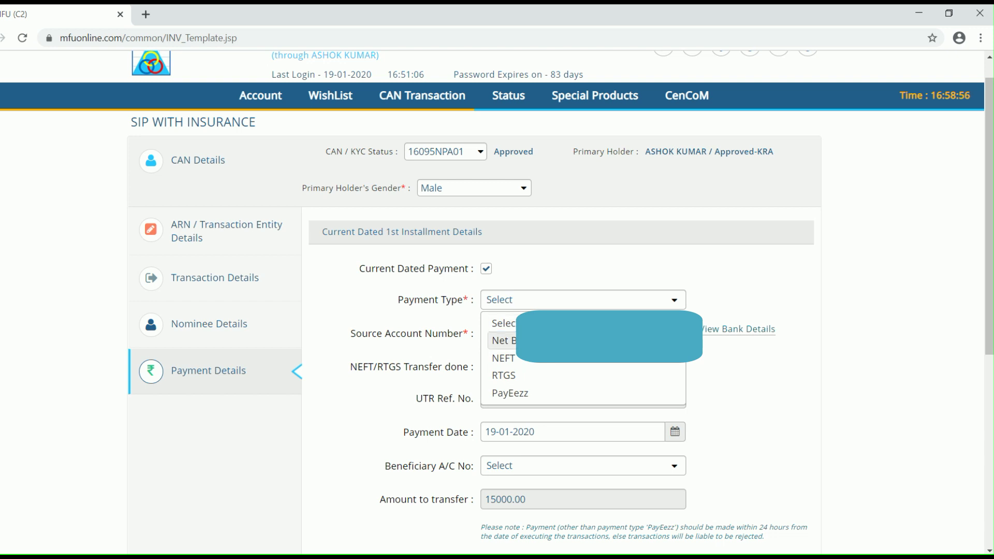
click(503, 340)
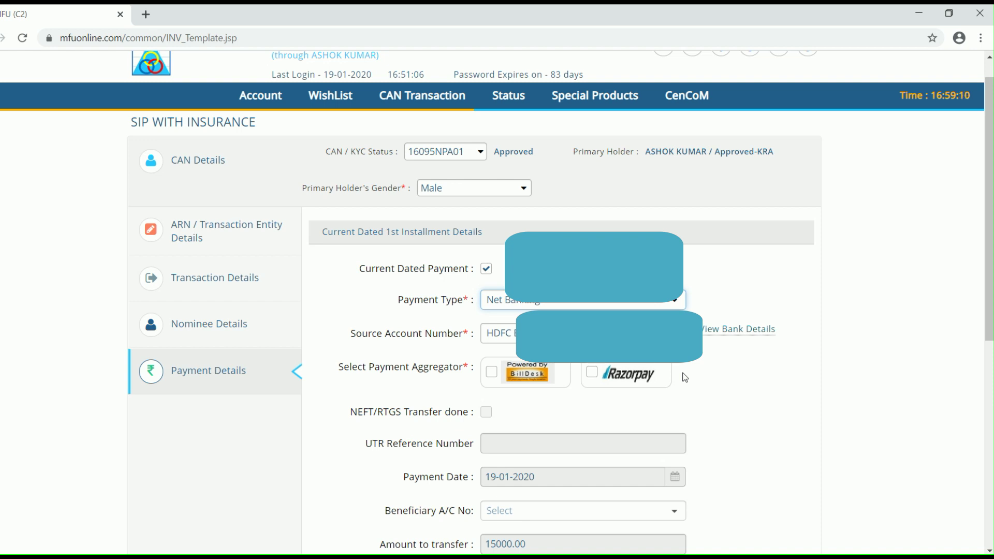
click(591, 373)
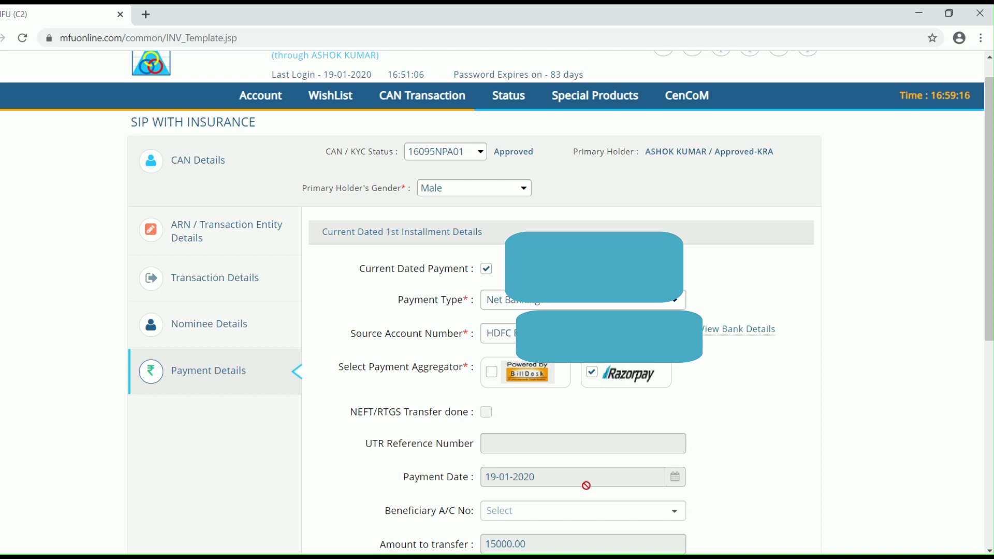
Submit the payment details, acknowledging the net banking alert, and confirm the SIP order.
drag(985, 151, 985, 356)
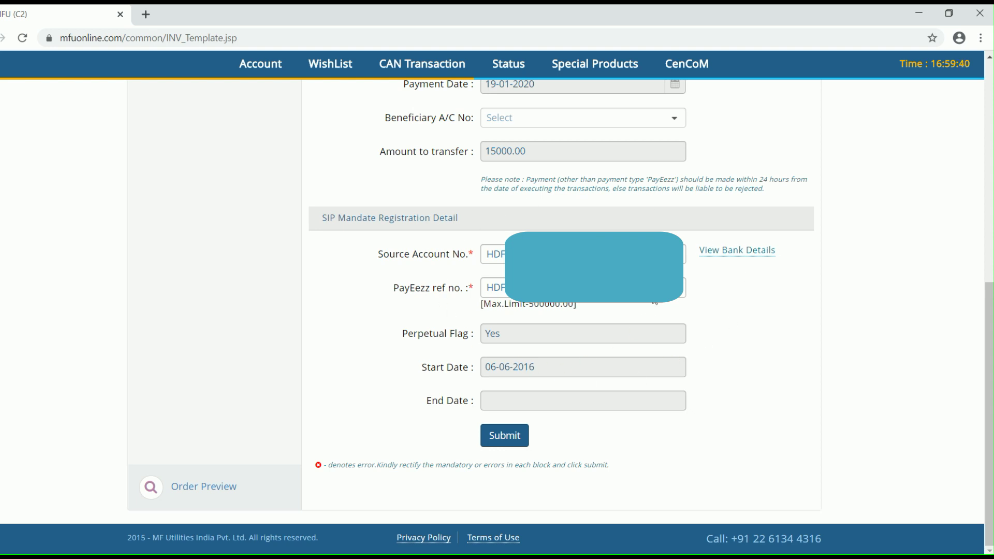
click(497, 445)
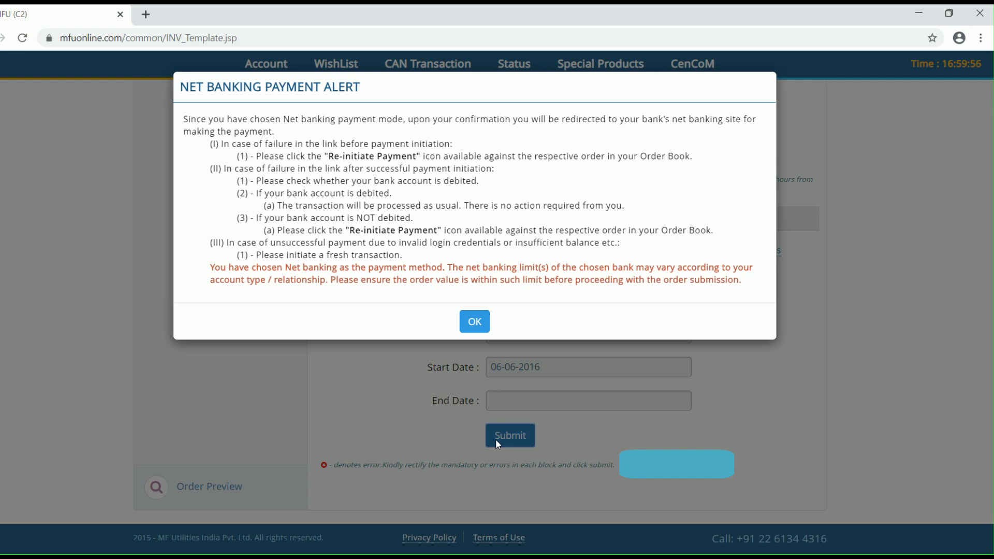
click(474, 322)
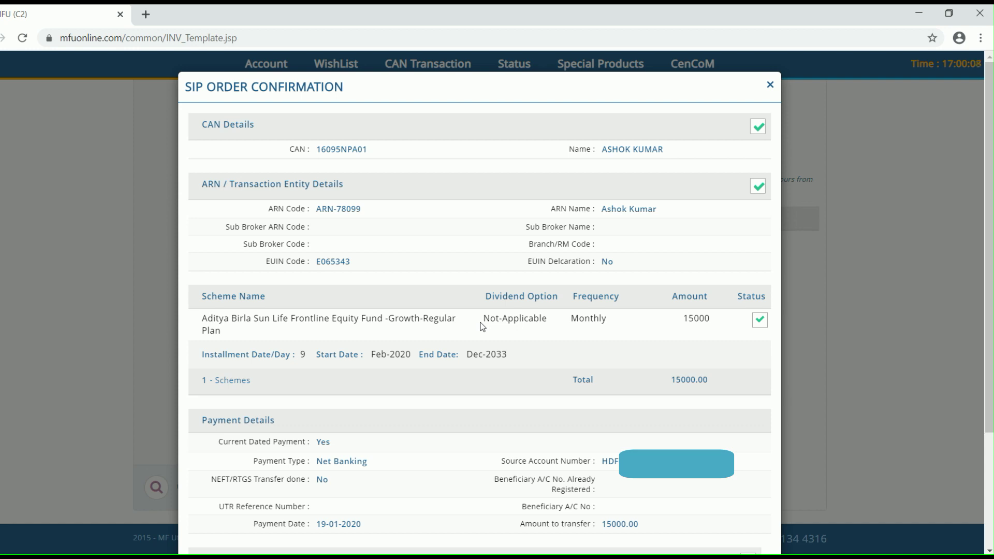
scroll(481, 326, down, 3)
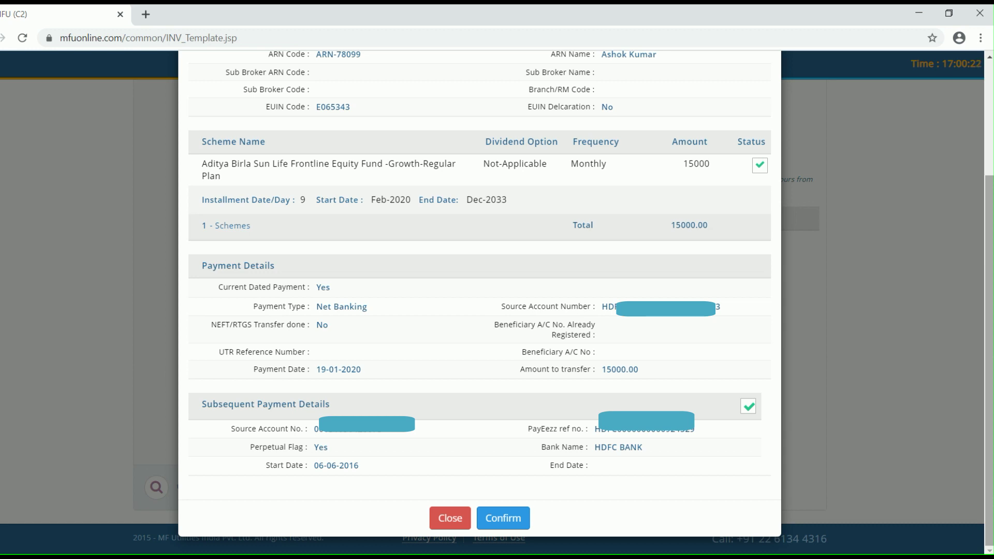
click(522, 524)
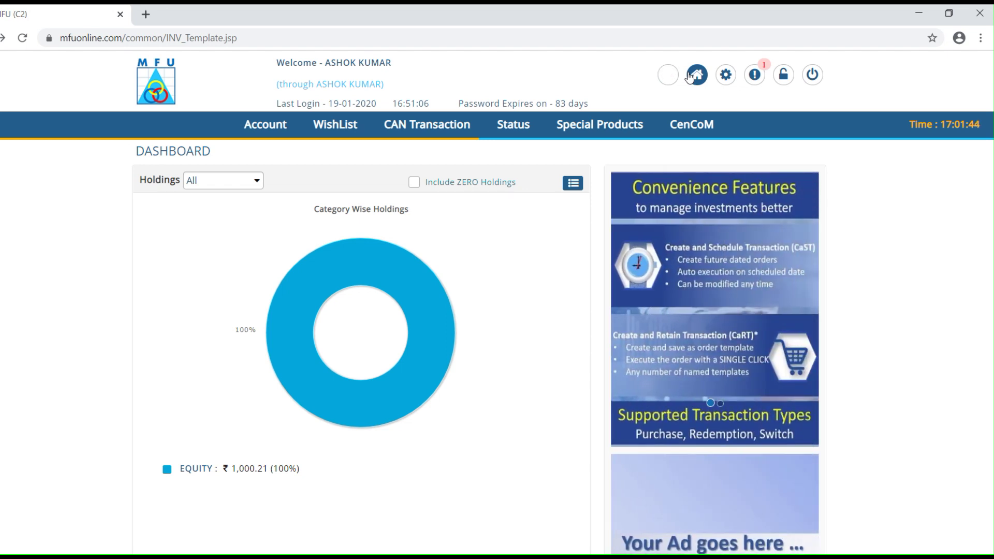
Open the Systematic Order Book and expand the SIP order to show its scheme details.
click(529, 129)
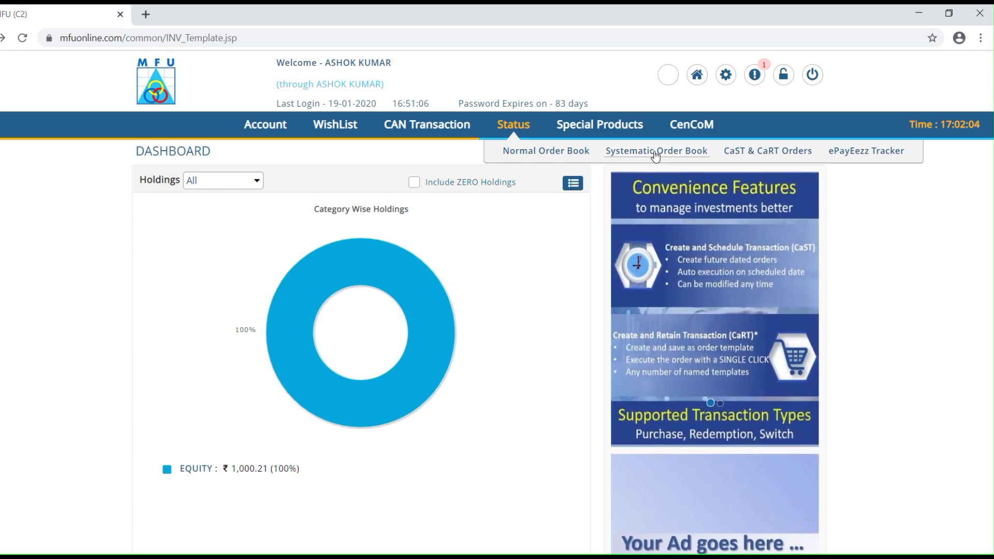
click(655, 153)
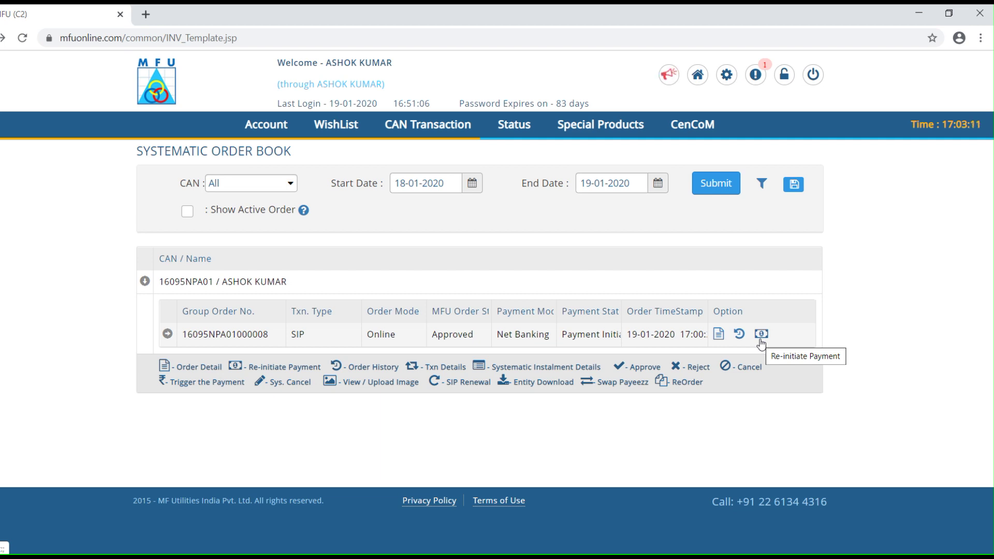
click(169, 335)
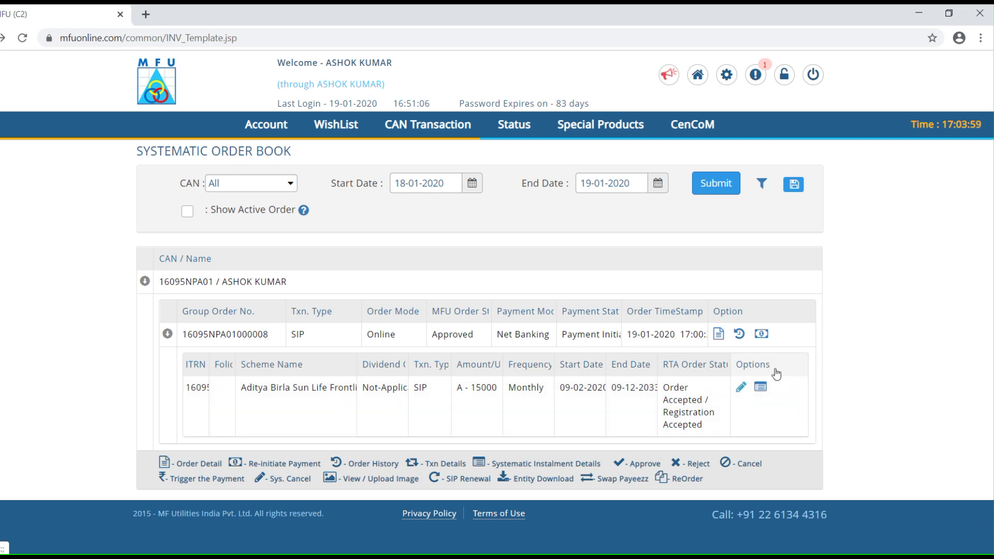
Cancel the Aditya Birla Sun Life Frontline Equity Fund SIP and confirm the cancellation request.
click(739, 389)
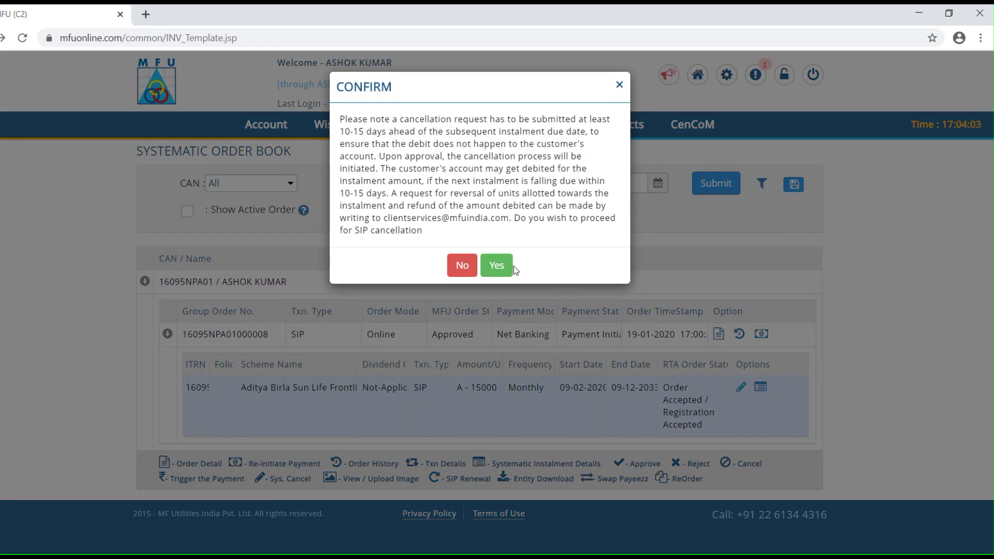
click(497, 266)
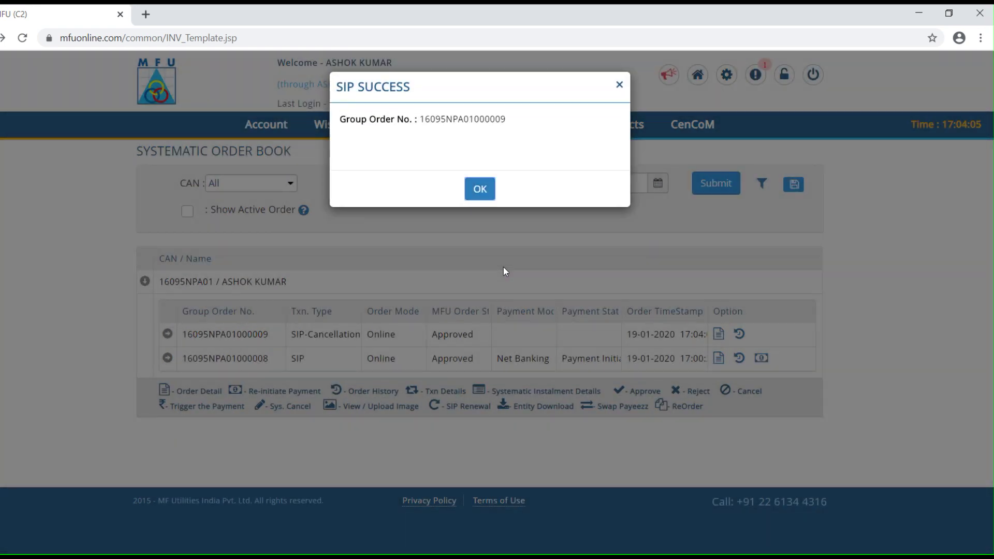
click(483, 190)
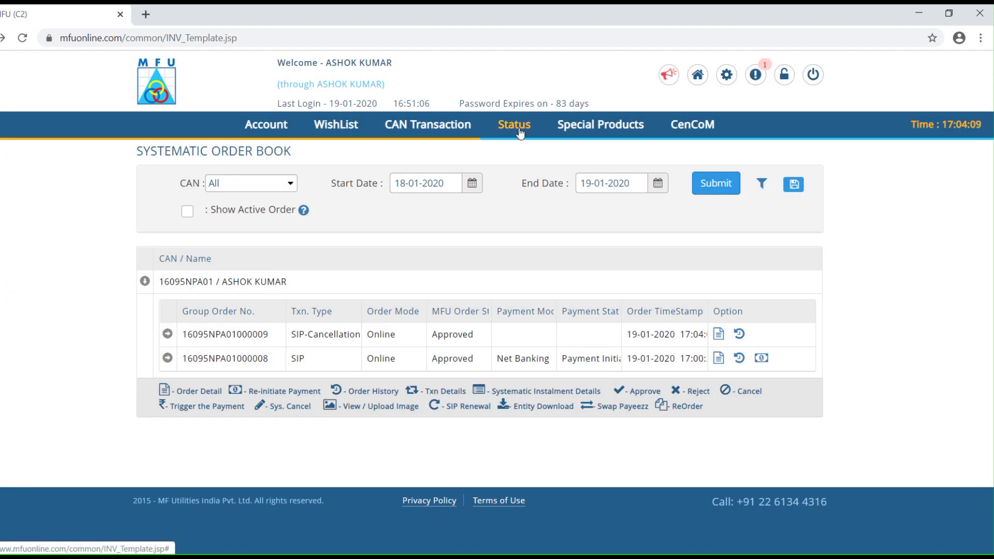
Reopen the Systematic Order Book to check the SIP cancellation's status, and return to the dashboard.
click(517, 130)
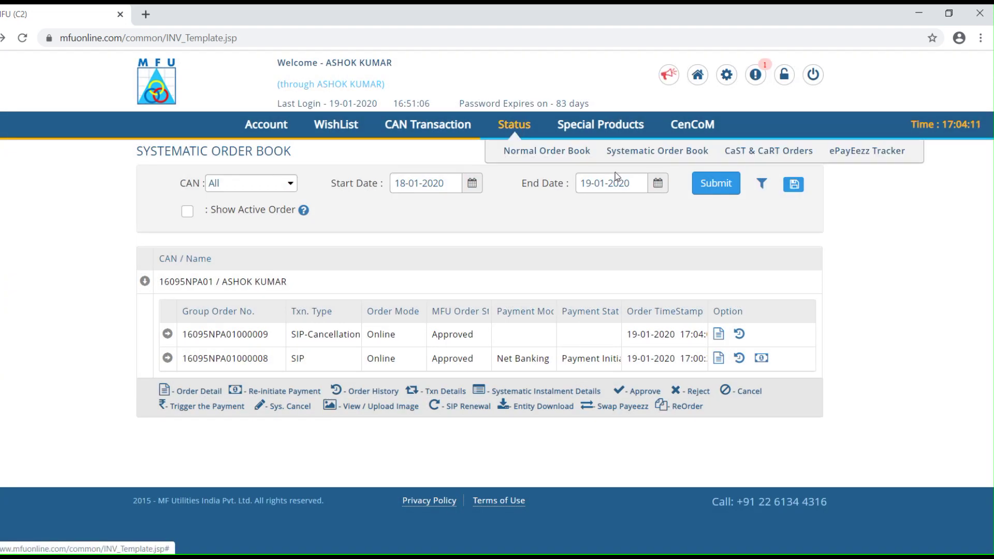
click(638, 151)
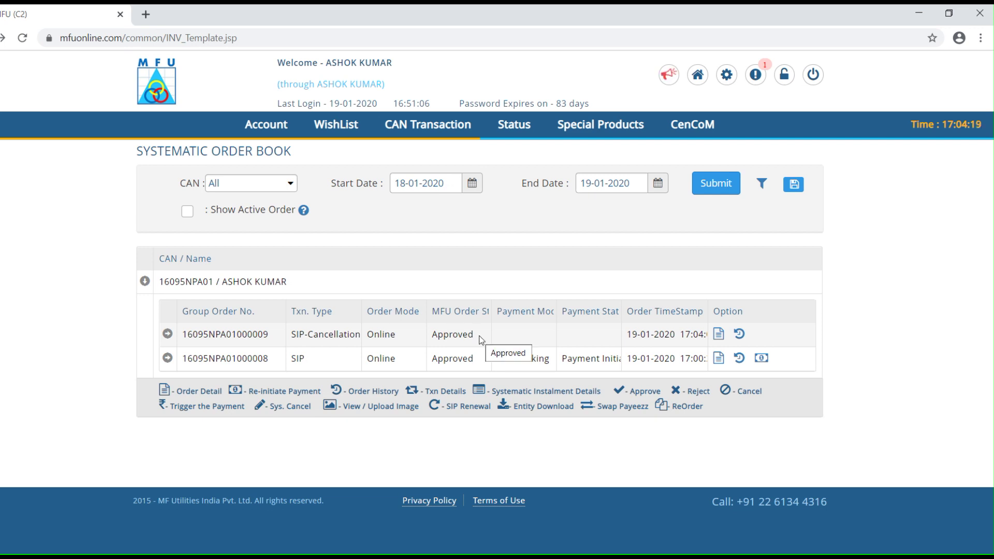
click(706, 75)
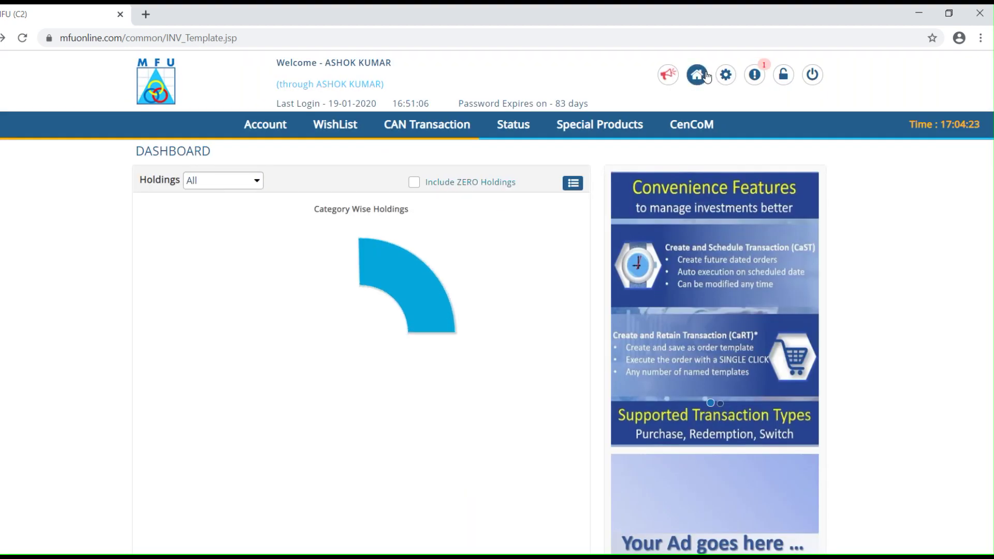